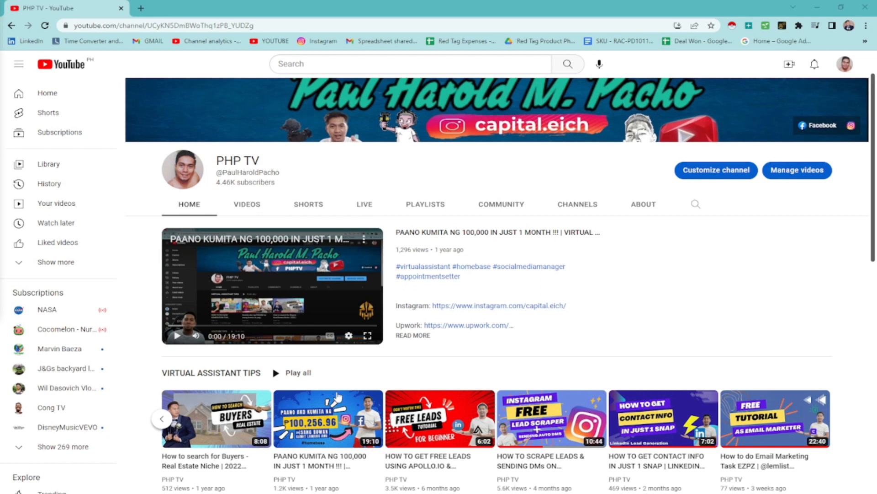
- Show the earlier videos in the Virtual Assistant Tips row on the channel page
left_click(160, 420)
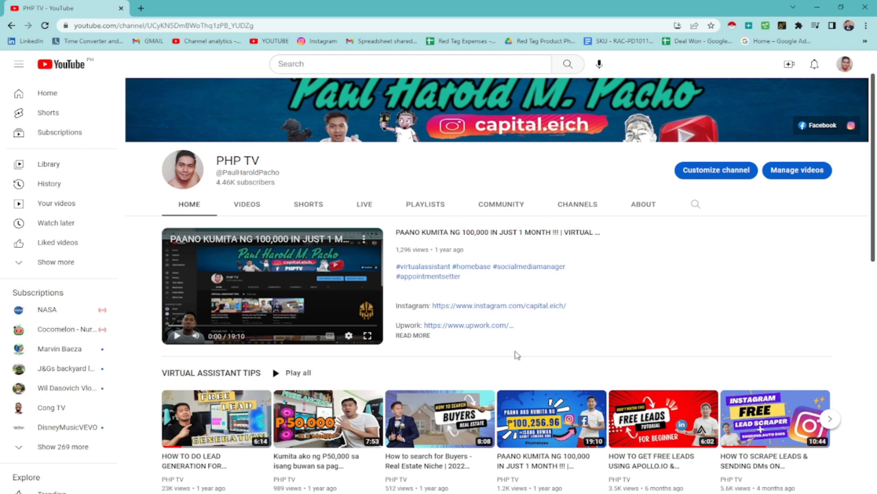
- Switch to the blank spreadsheet, then return to the ChatGPT sheets extension search results
key("alt+Tab")
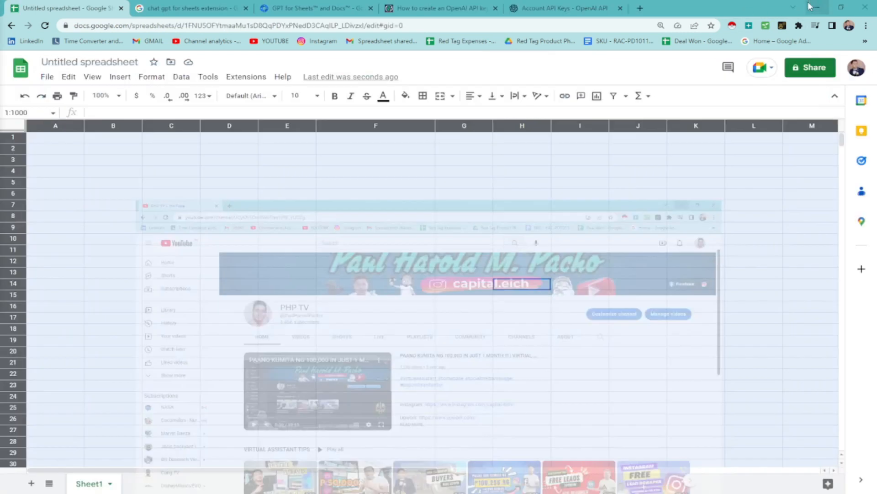
left_click(206, 251)
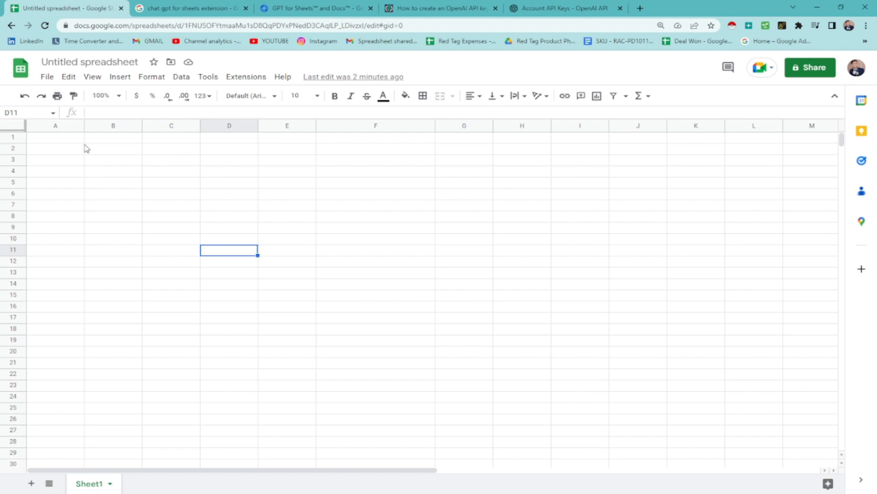
left_click(68, 141)
left_click(173, 8)
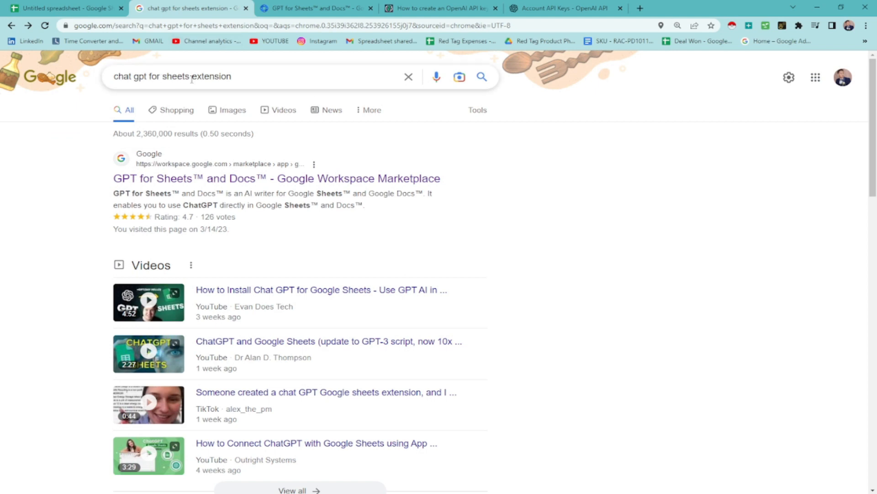
- Open the GPT for Sheets and Docs result from the Google Workspace Marketplace
left_click(264, 78)
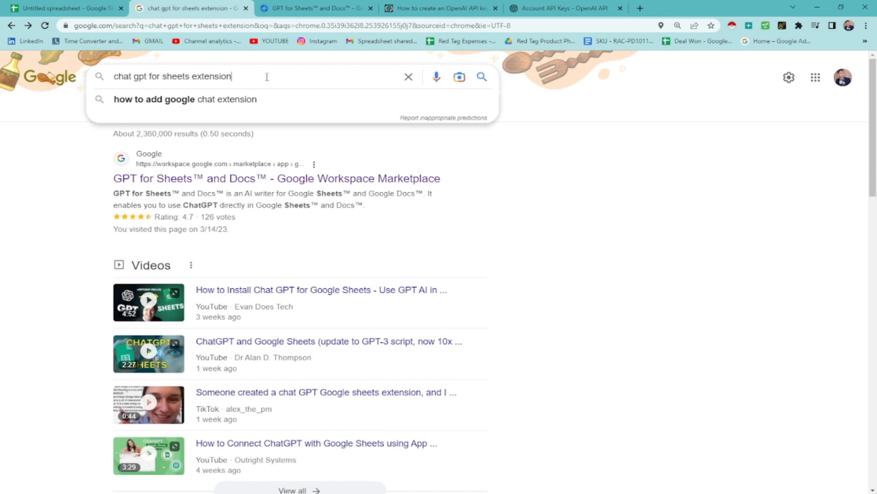
left_click(65, 184)
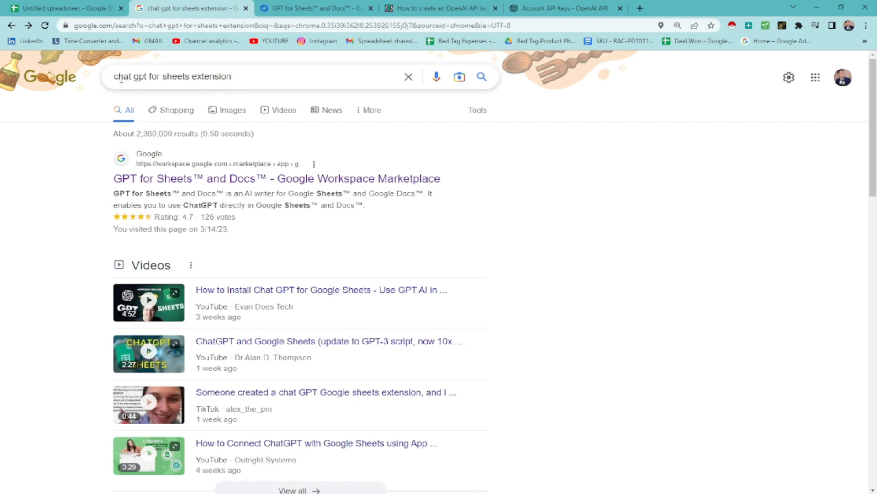
left_click_drag(112, 76, 233, 76)
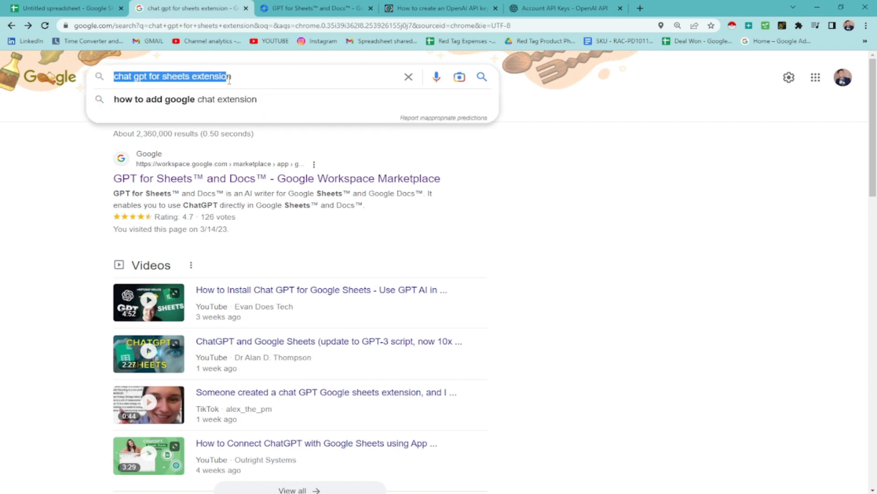
left_click(235, 76)
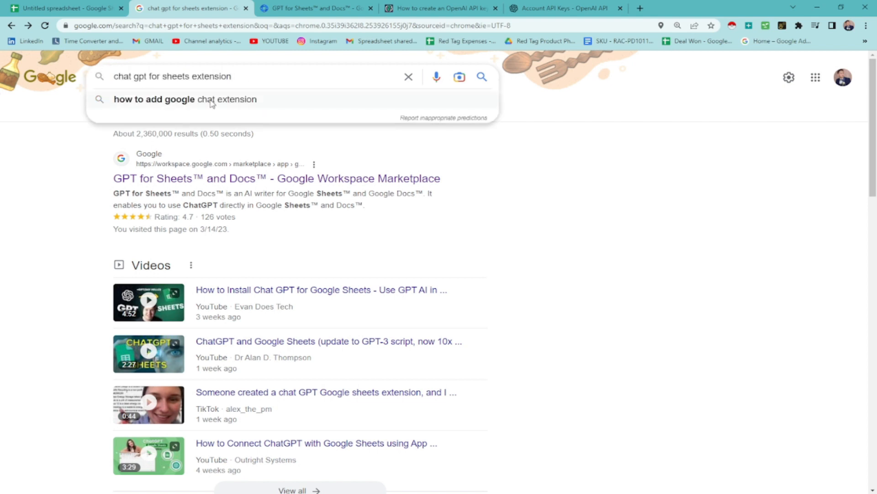
left_click(78, 169)
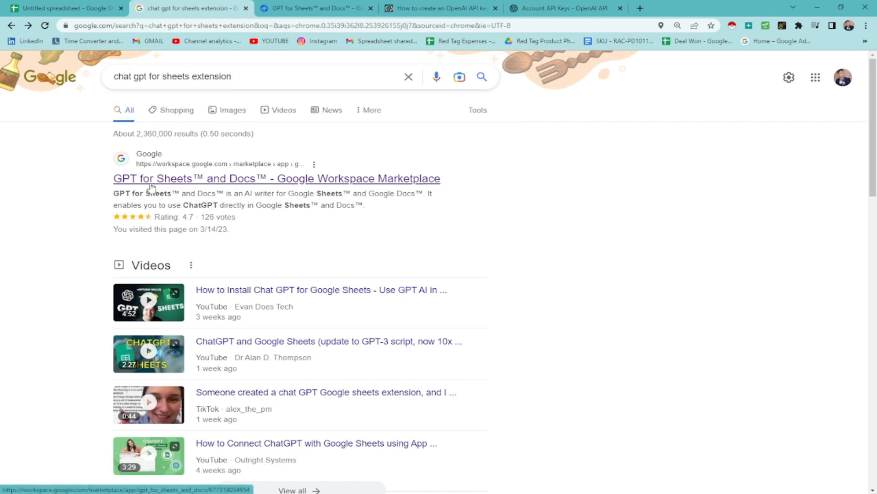
left_click(187, 183)
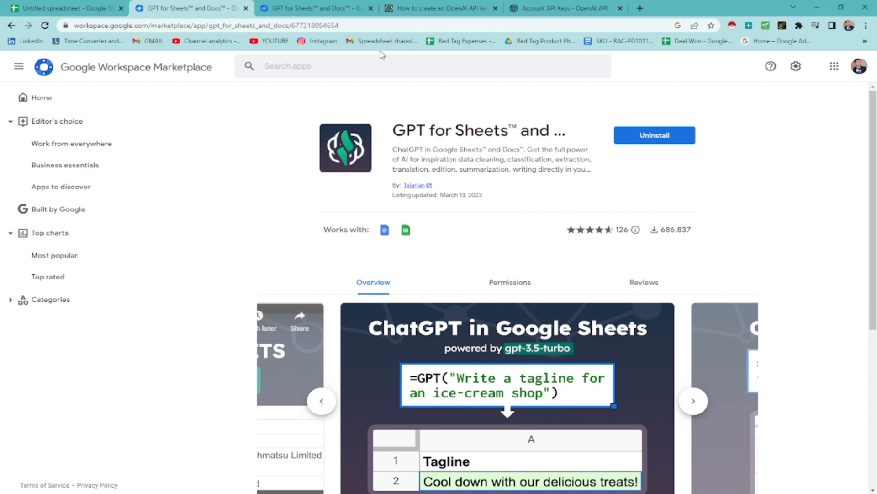
- Check the GPT extension's Set API key dialog in the spreadsheet, then start a new browser tab
left_click(65, 9)
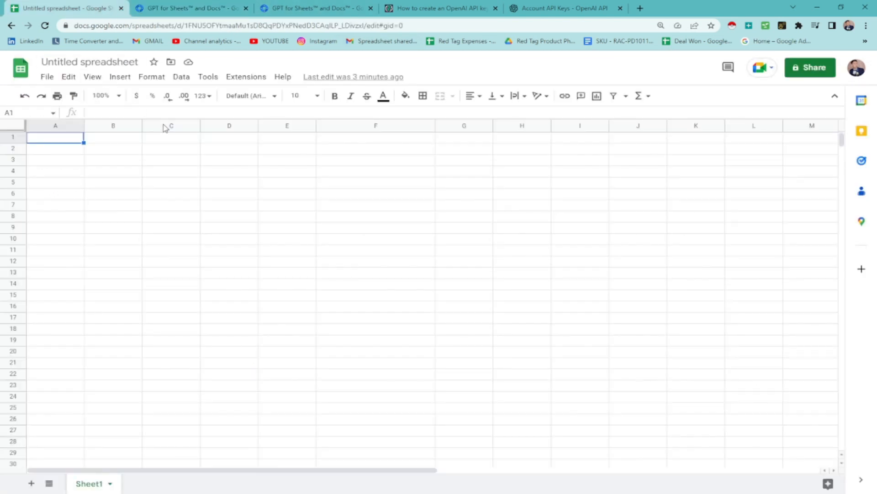
left_click(244, 75)
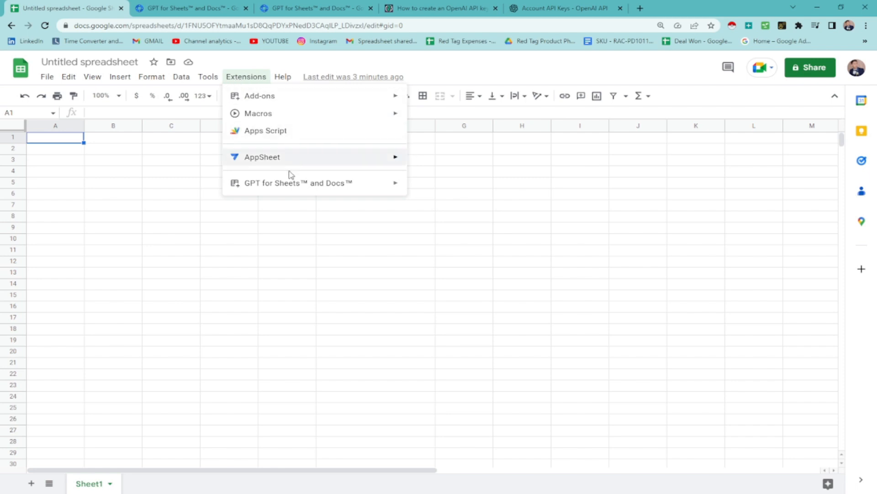
mouse_move(299, 182)
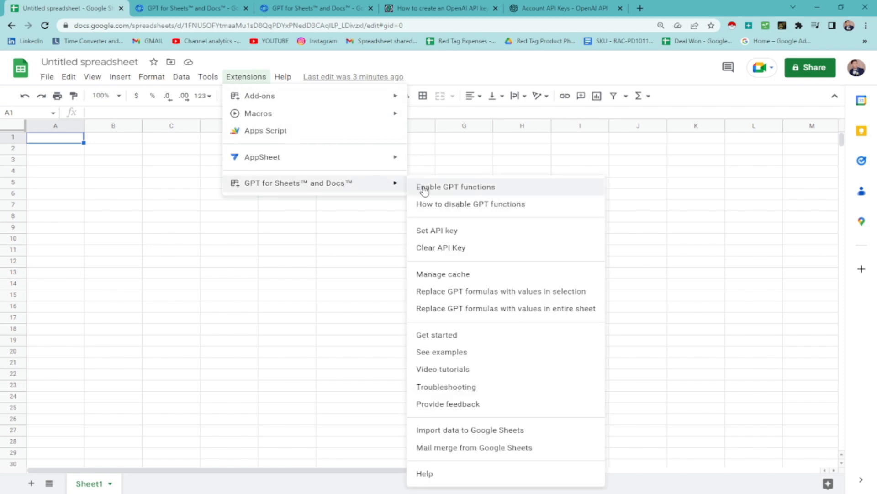
left_click(444, 232)
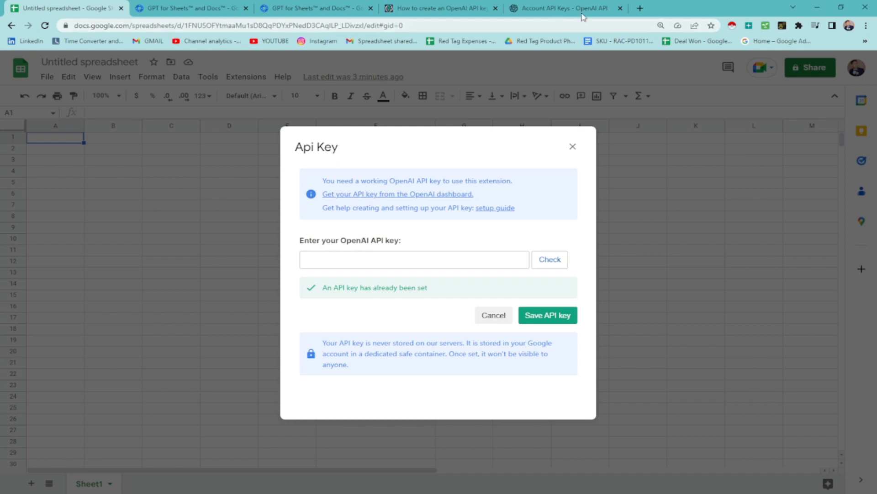
left_click(640, 9)
type("chat")
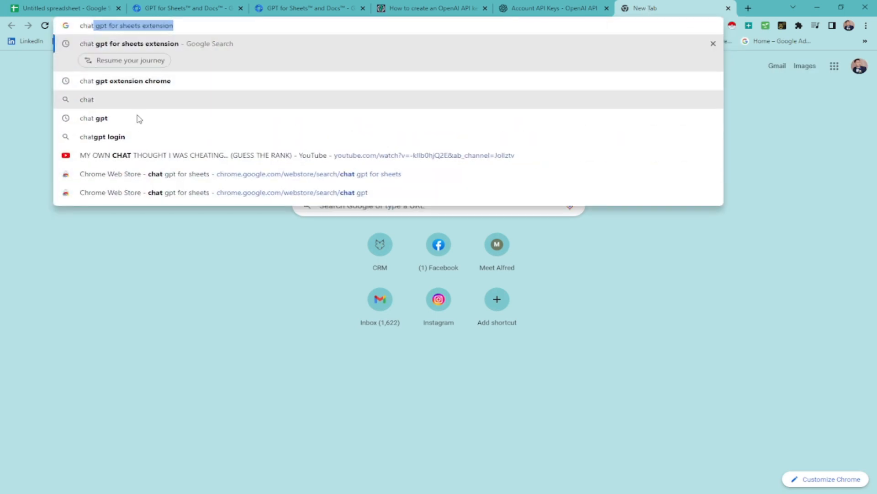
- Search 'chatgpt login', visit OpenAI's Introducing ChatGPT page, then go back to the Marketplace listing
left_click(102, 136)
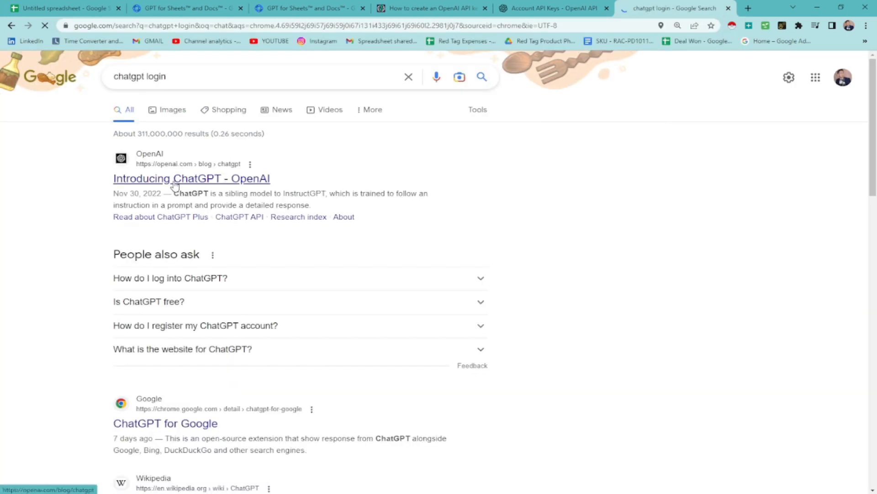
left_click(192, 178)
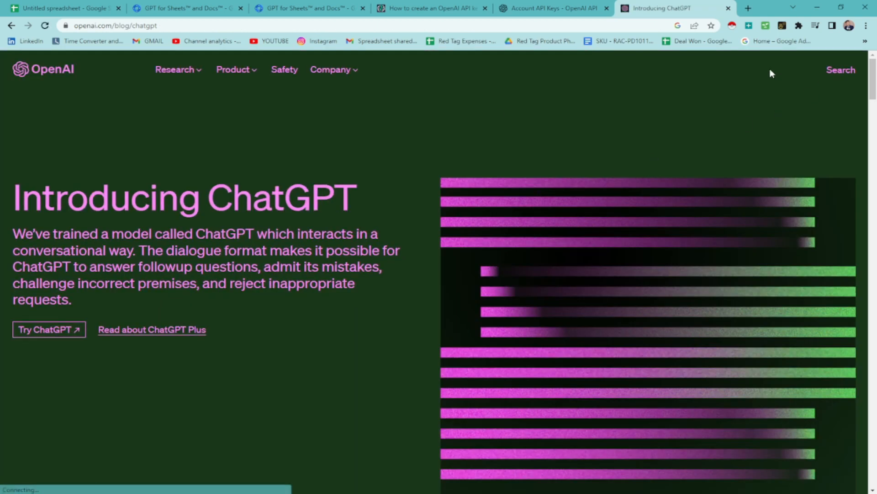
left_click(728, 8)
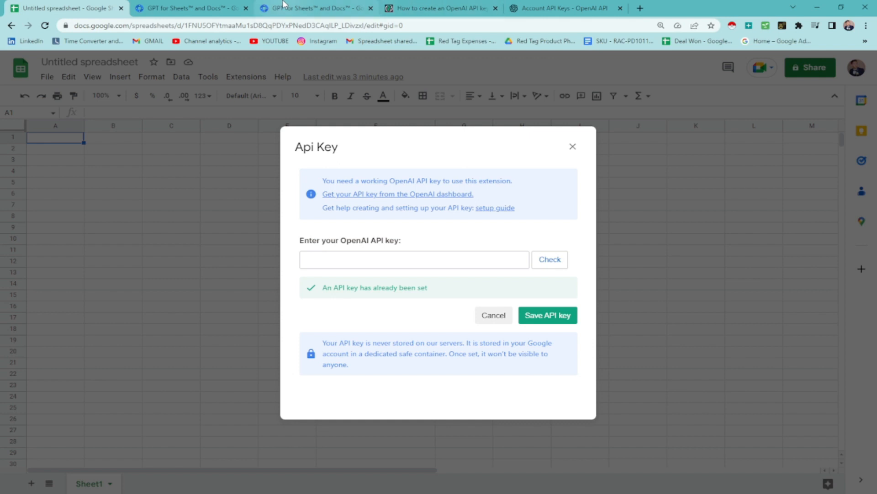
left_click(312, 8)
- Review the gptforwork.com OpenAI API key guide and the Marketplace listing, then the OpenAI API keys page
left_click(436, 8)
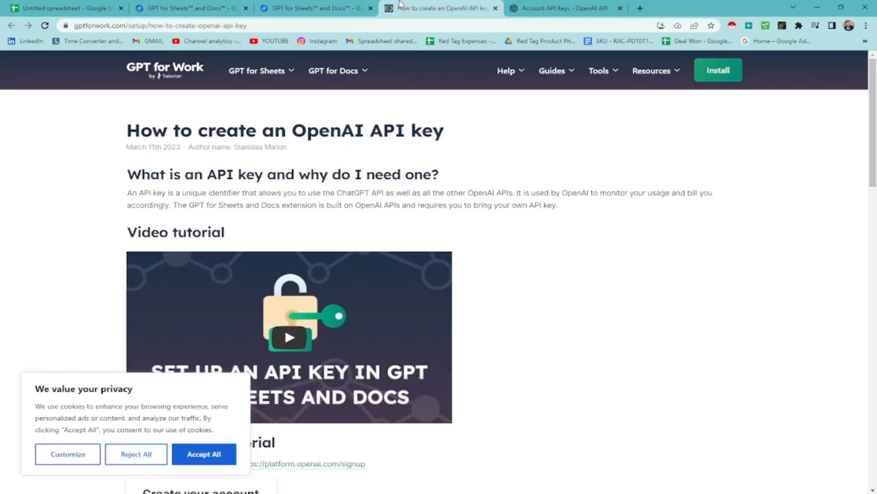
scroll(131, 193, "down", 3)
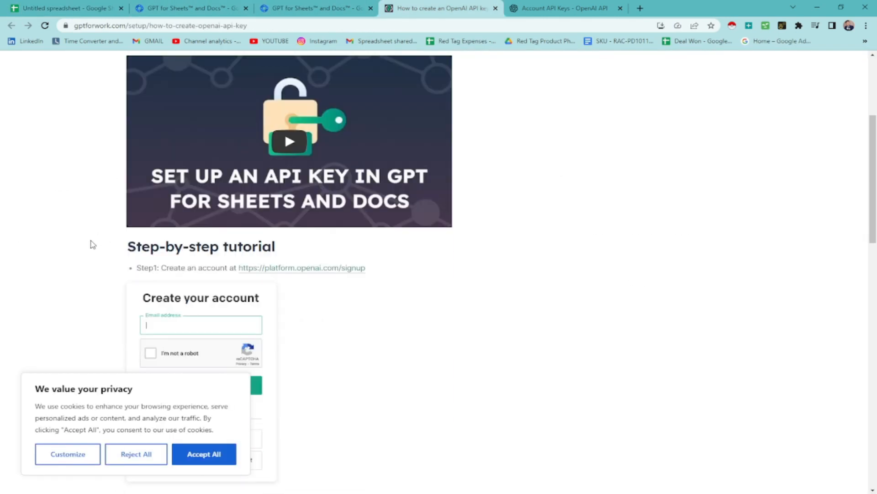
scroll(111, 231, "down", 3)
scroll(109, 215, "down", 3)
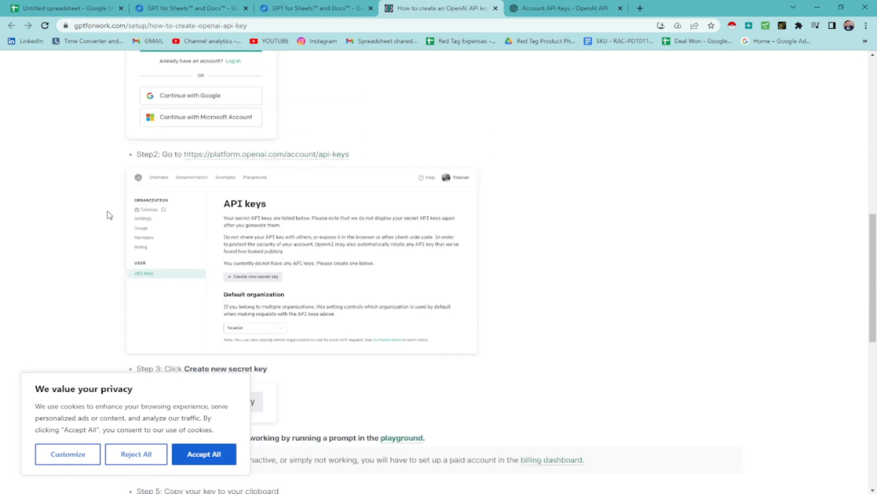
scroll(108, 215, "up", 10)
scroll(109, 215, "up", 3)
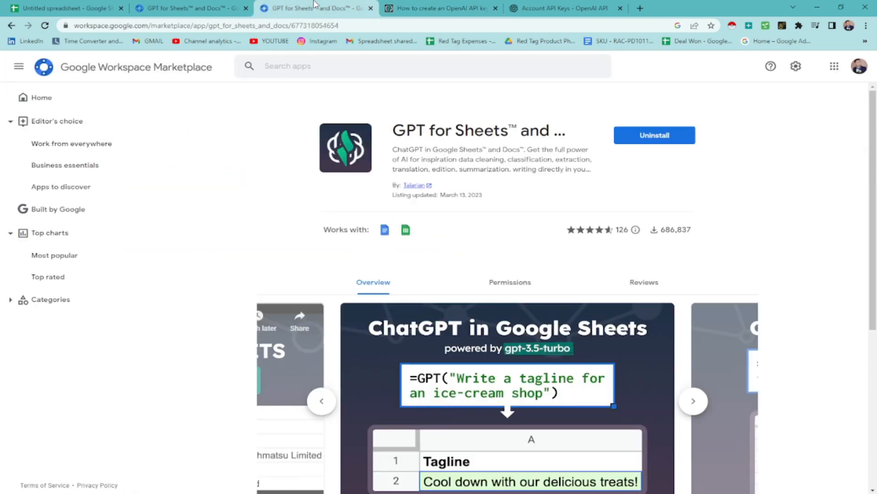
left_click(316, 8)
scroll(172, 236, "down", 3)
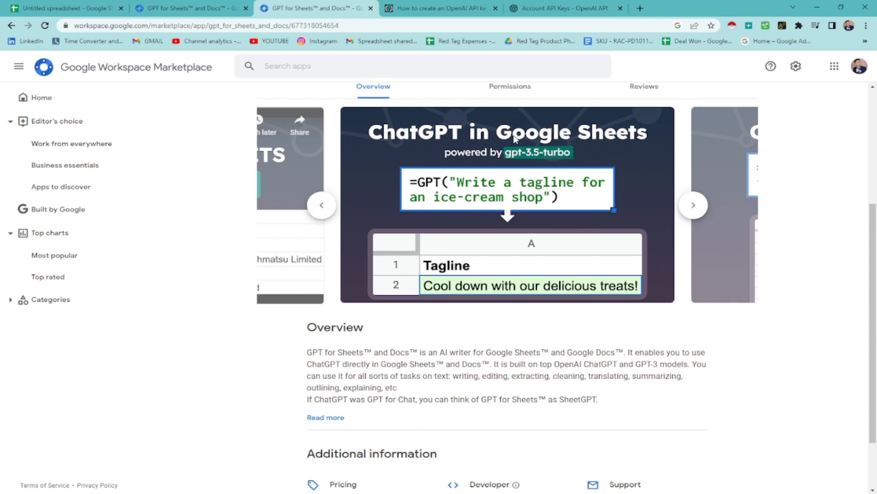
scroll(573, 181, "up", 3)
scroll(244, 247, "down", 4)
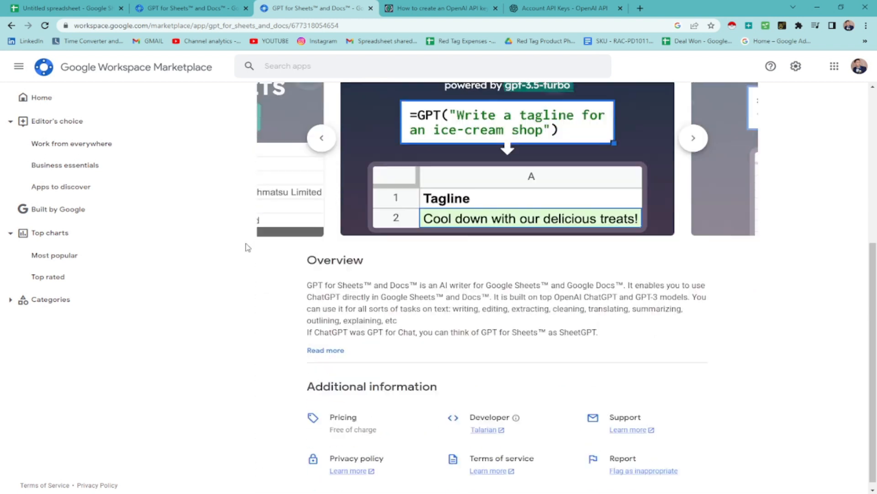
scroll(243, 247, "down", 1)
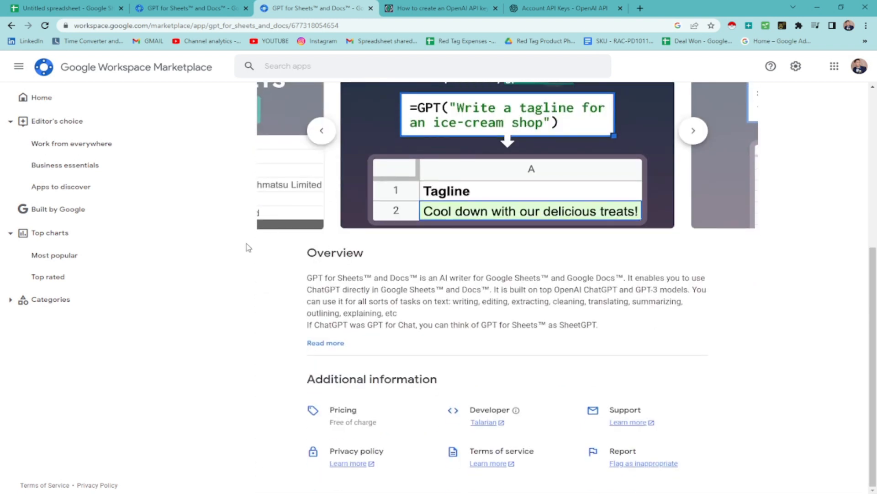
scroll(246, 244, "up", 1)
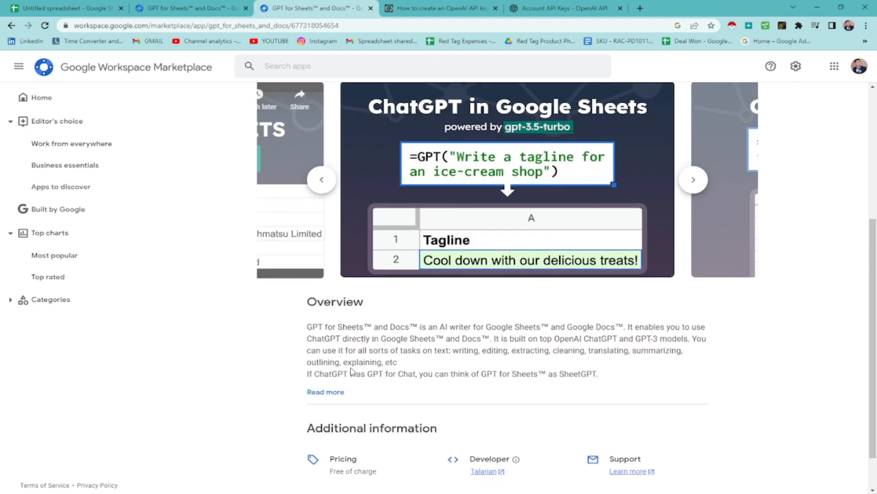
left_click(426, 8)
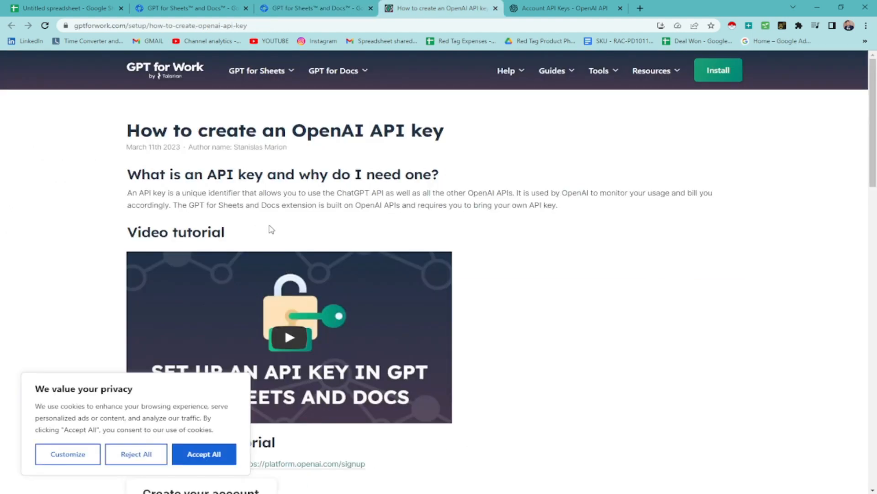
scroll(270, 229, "down", 3)
scroll(270, 229, "down", 2)
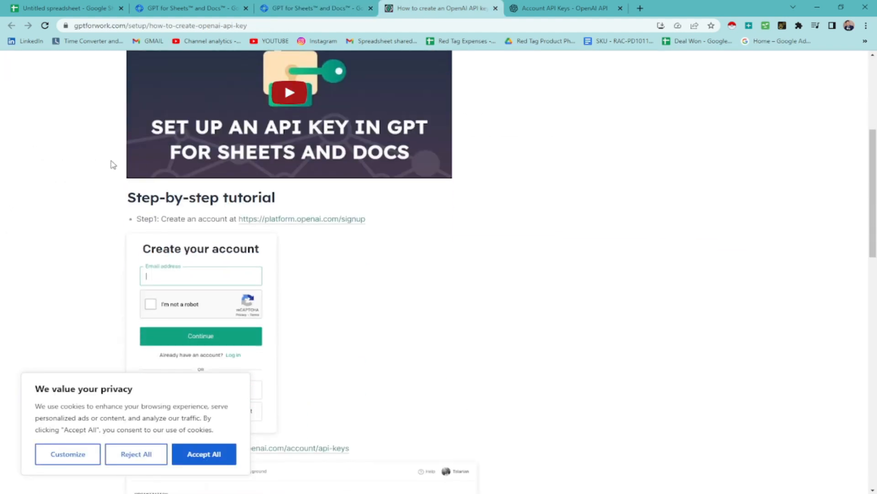
scroll(113, 164, "down", 4)
scroll(113, 164, "down", 5)
scroll(115, 172, "down", 3)
scroll(117, 177, "down", 1)
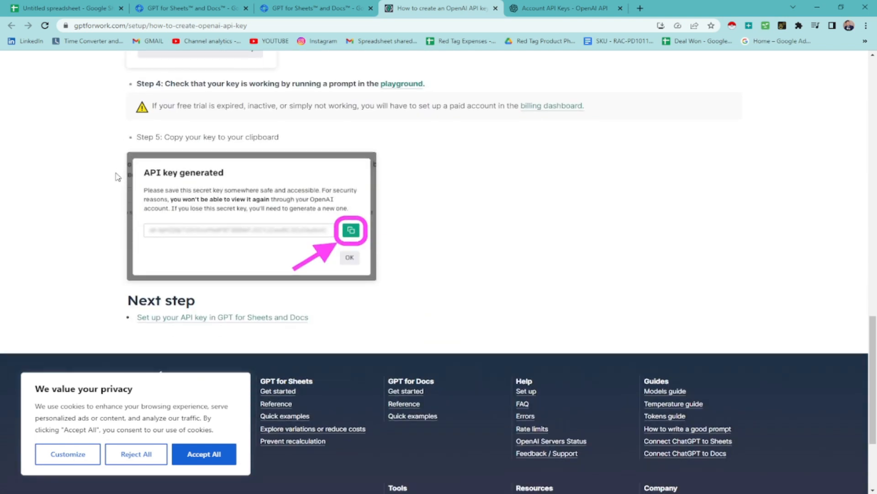
scroll(117, 177, "down", 3)
scroll(117, 176, "up", 4)
scroll(193, 204, "up", 5)
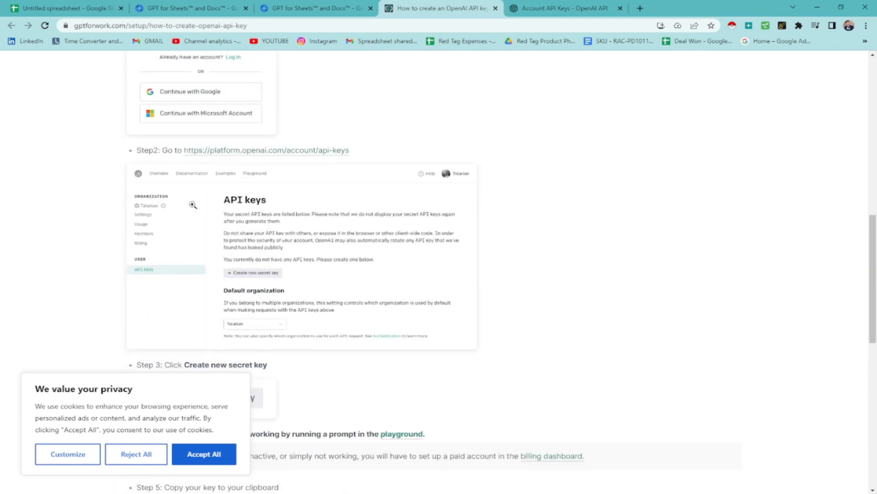
scroll(194, 205, "up", 4)
scroll(412, 165, "up", 2)
scroll(541, 155, "up", 1)
left_click(562, 8)
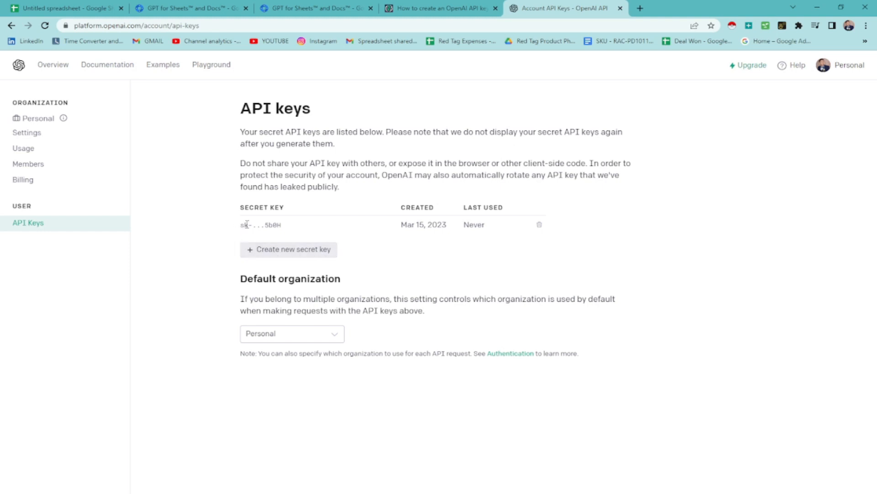
- Highlight the existing secret key entry, then return to the spreadsheet's API key dialog
left_click_drag(233, 228, 305, 229)
left_click(329, 229)
left_click(90, 7)
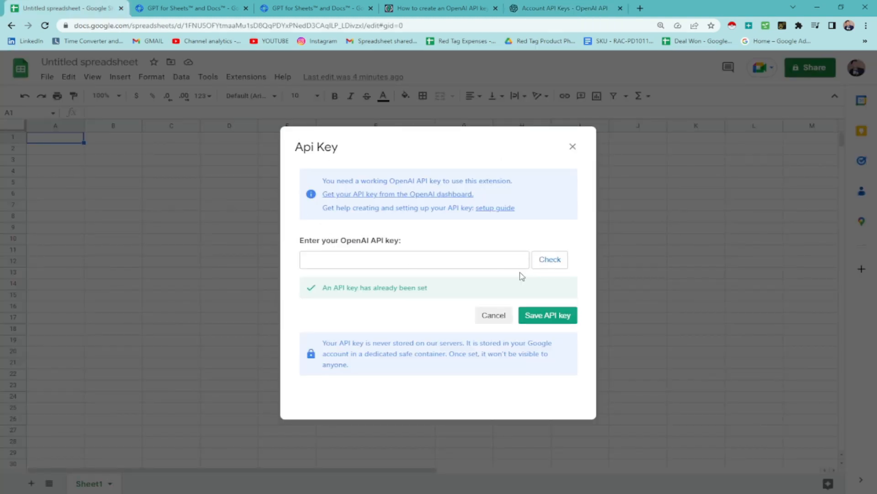
left_click(554, 317)
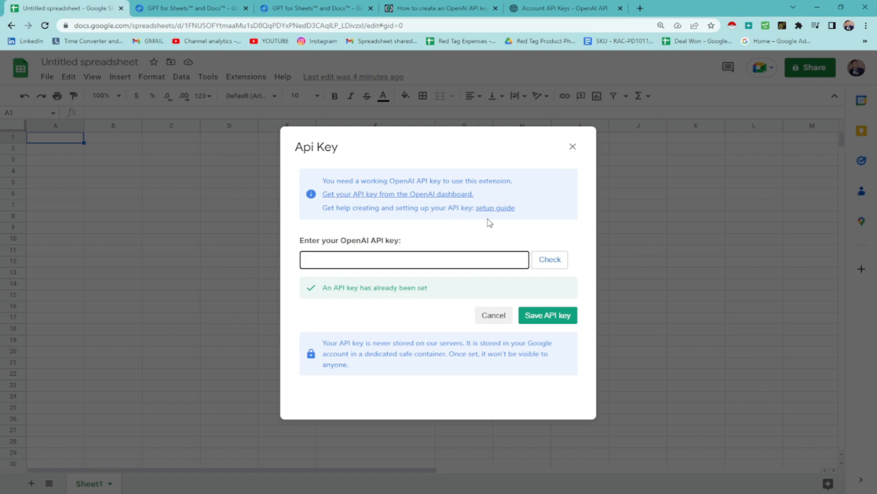
- Close the API key dialog to leave the blank spreadsheet showing
left_click(574, 145)
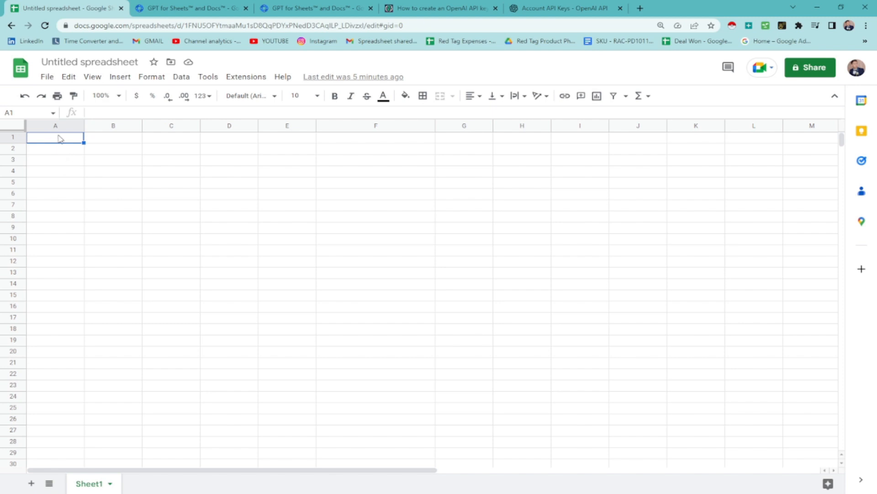
type("=")
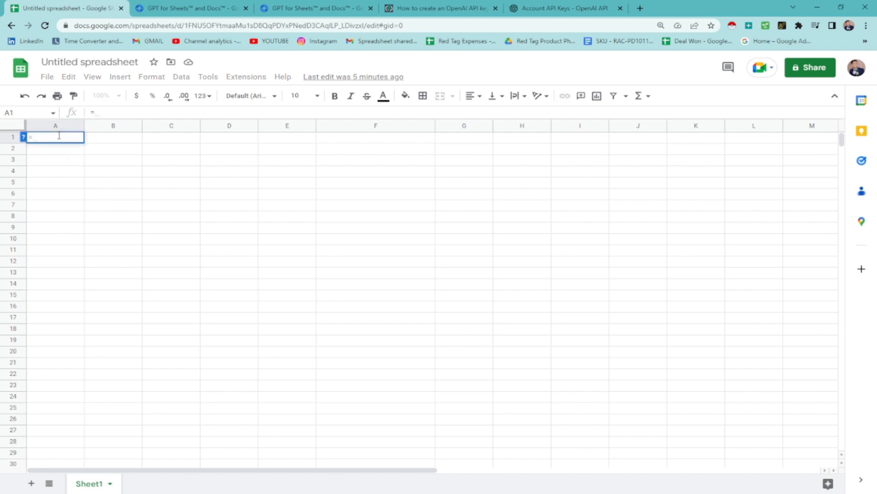
type("gpt")
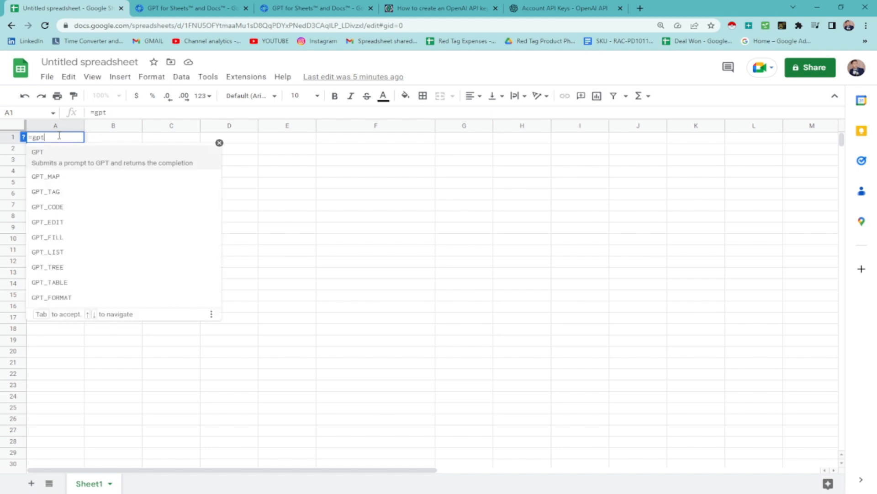
- Enter =GPT_TABLE("list 20 loan officers in United States with their email address") in A1
left_click(62, 282)
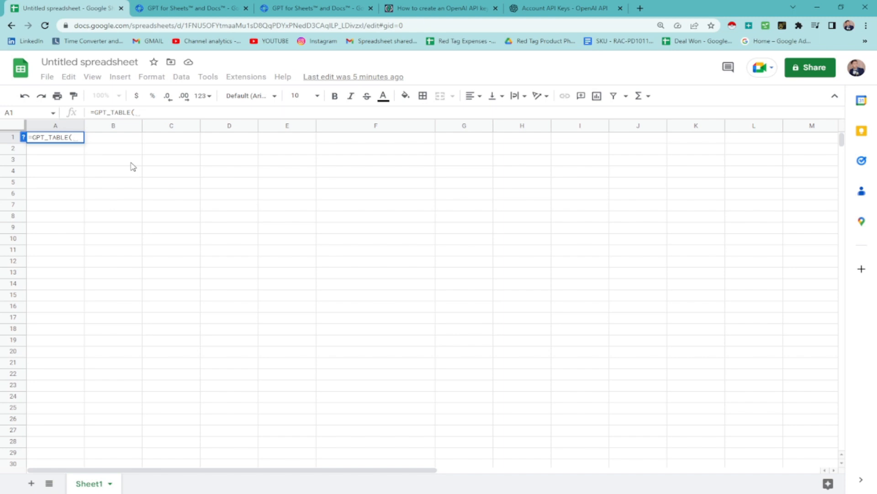
type("\"")
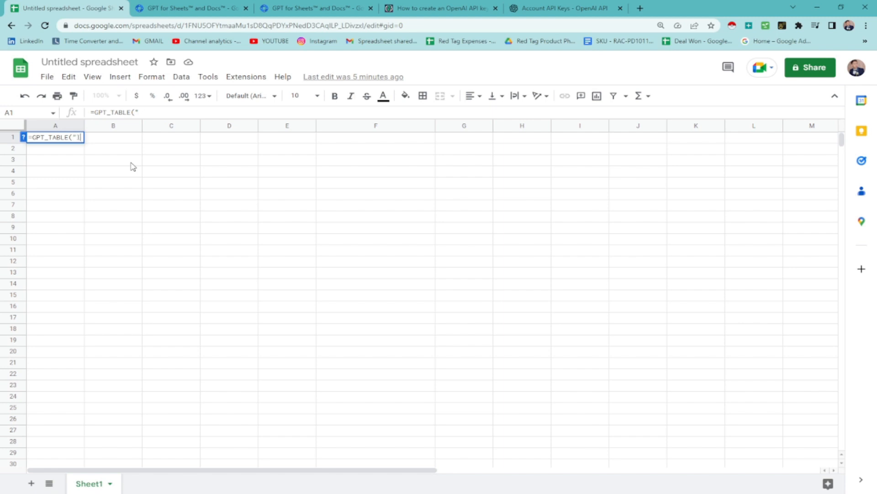
type("list ")
type("20 loa")
type("n of")
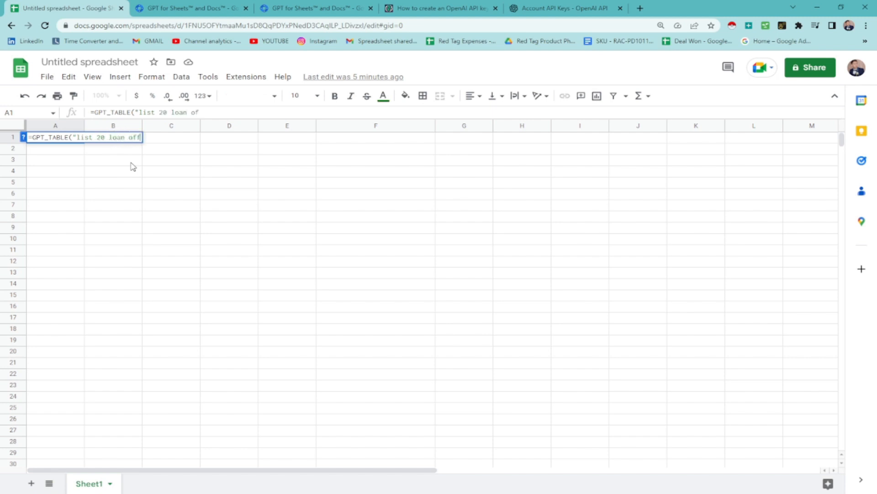
type("ficers ")
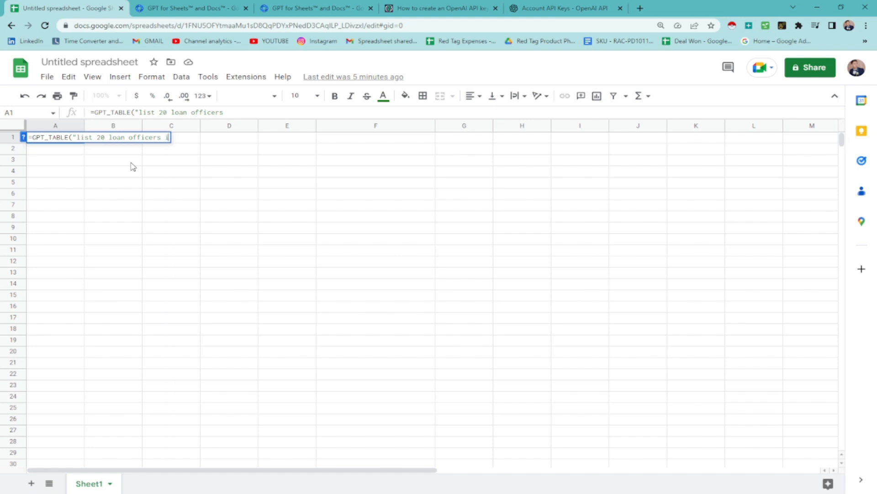
type("in Unites S")
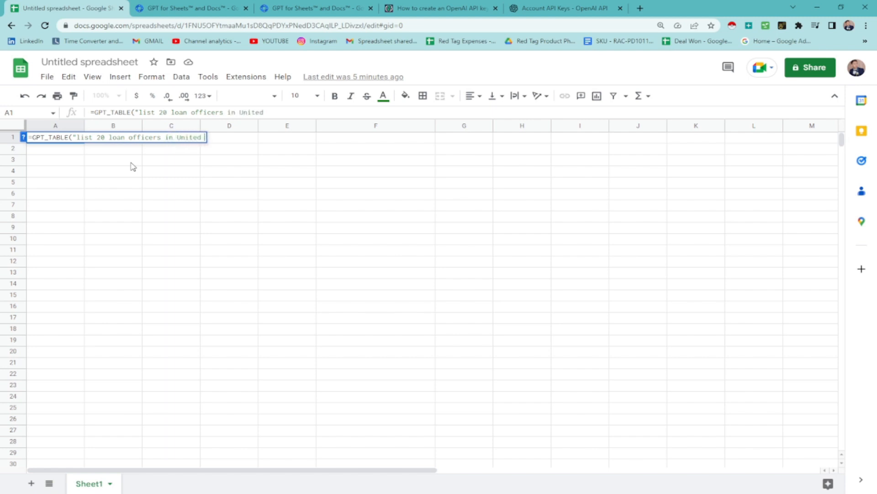
type("tates ")
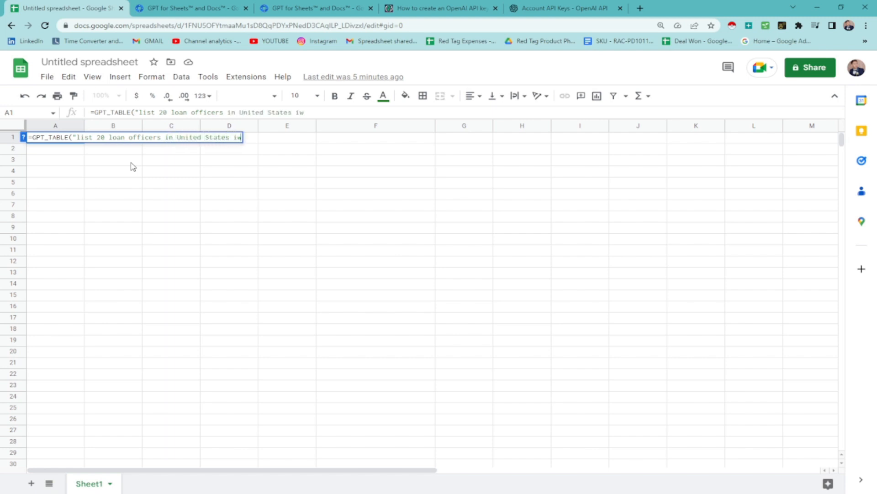
type("with their ")
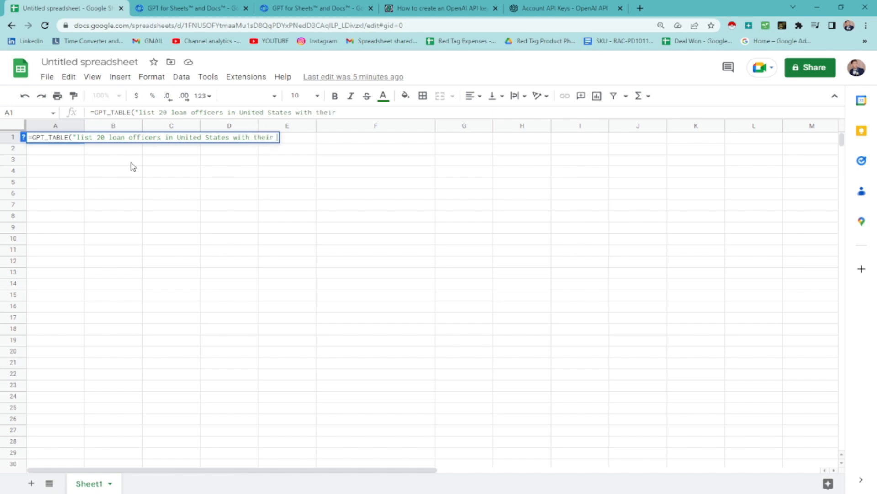
type("email address")
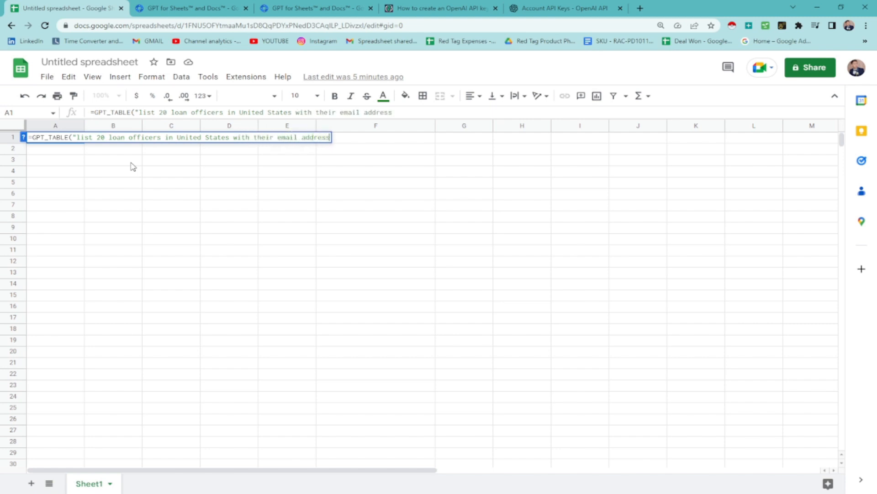
type("\"")
type(")")
- Run the A1 formula so a 20-row Loan Officer and Email Address table fills columns A and B
key("Return")
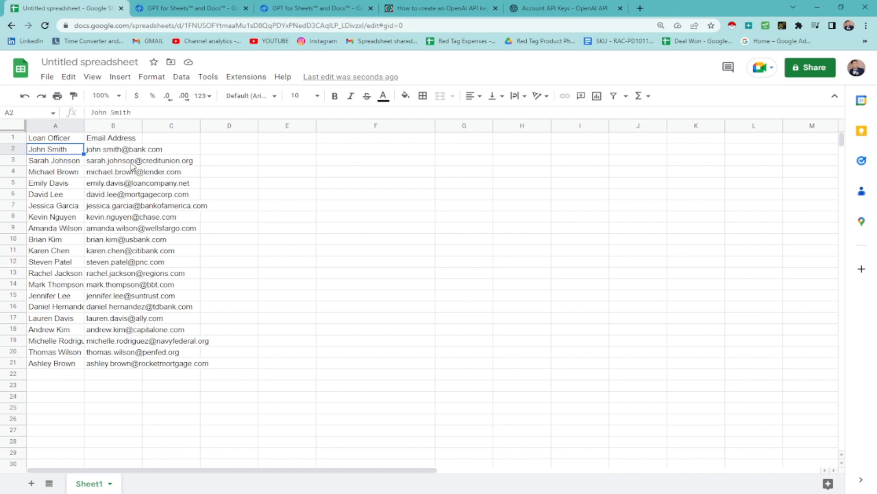
- Enter =GPT_TABLE("list 20 attorneys in United States with their email address") in E1
left_click(260, 158)
left_click(267, 142)
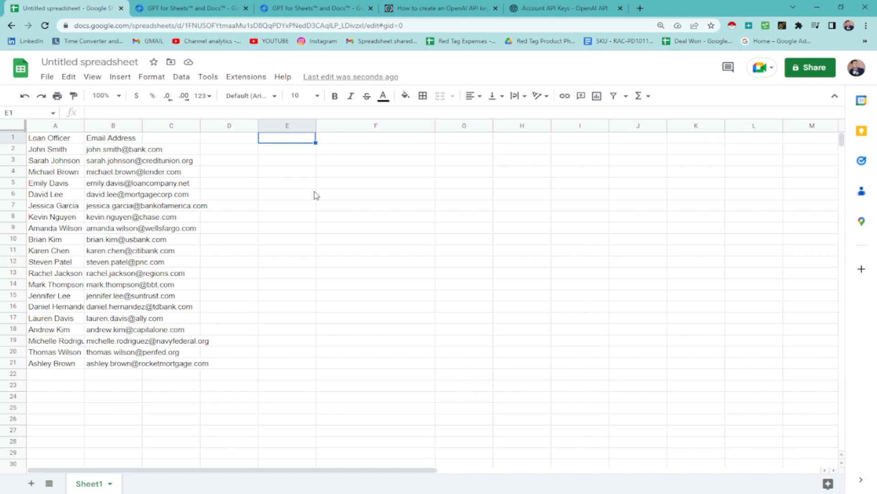
type("=")
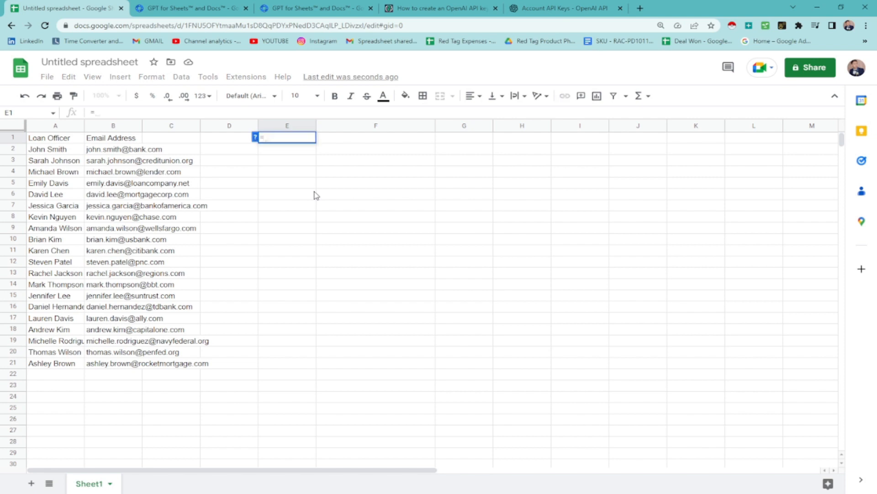
type("gpt")
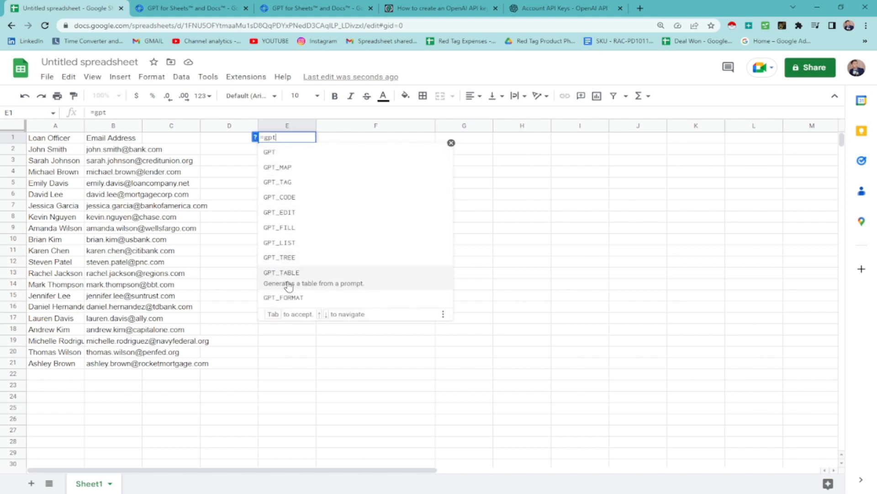
left_click(289, 277)
type("\"")
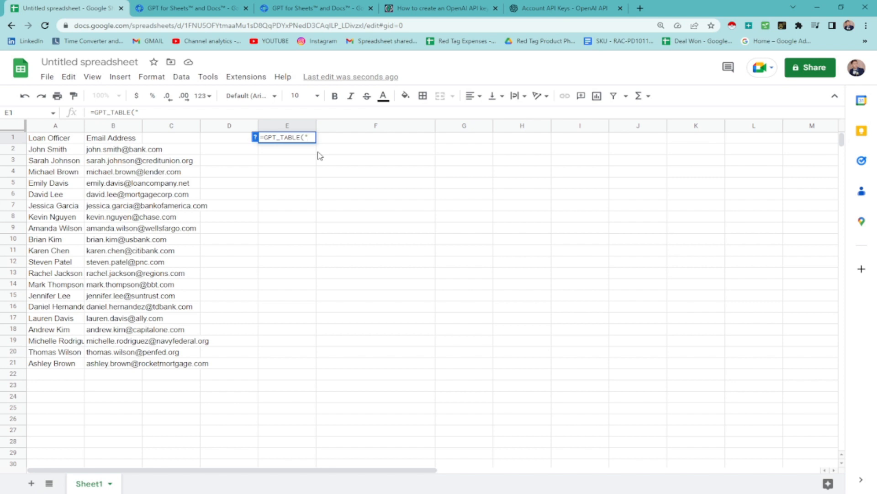
type("list 20")
type(" attr")
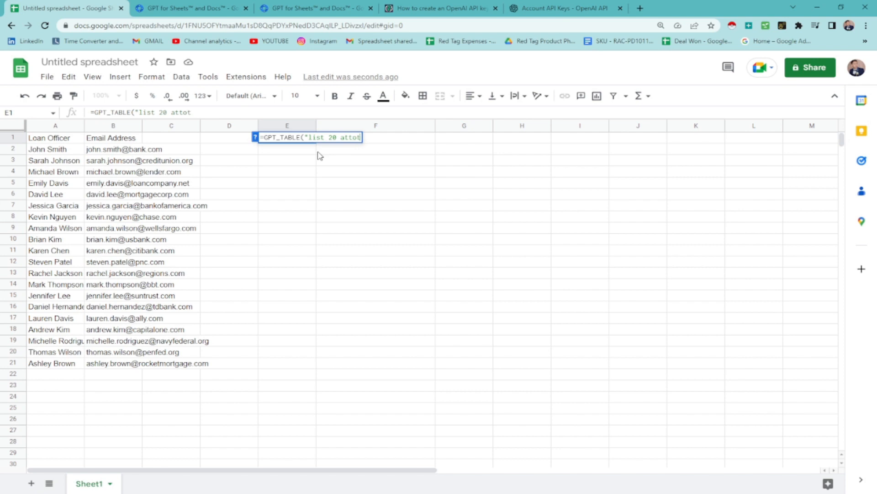
type("rneys")
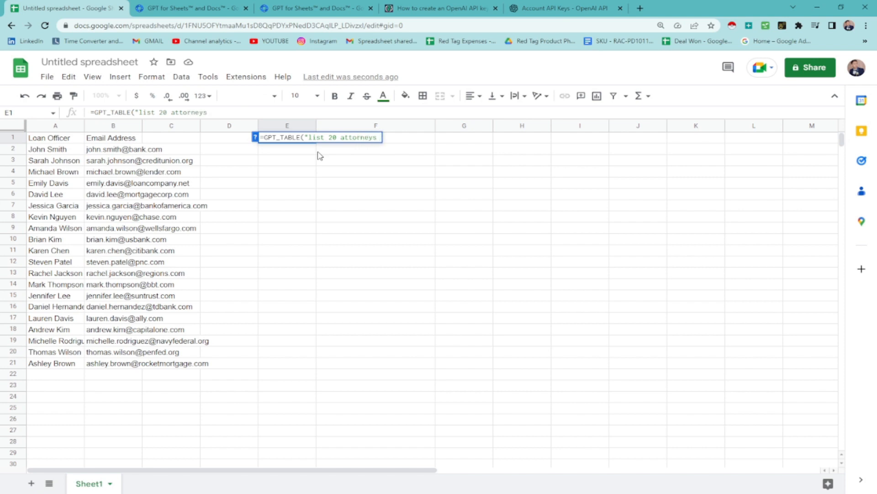
type(" in Uni")
type("ted")
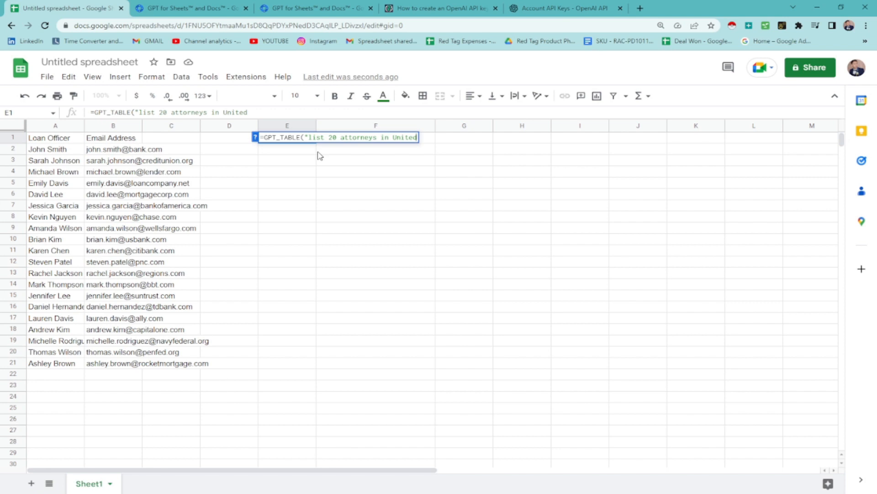
type(" States")
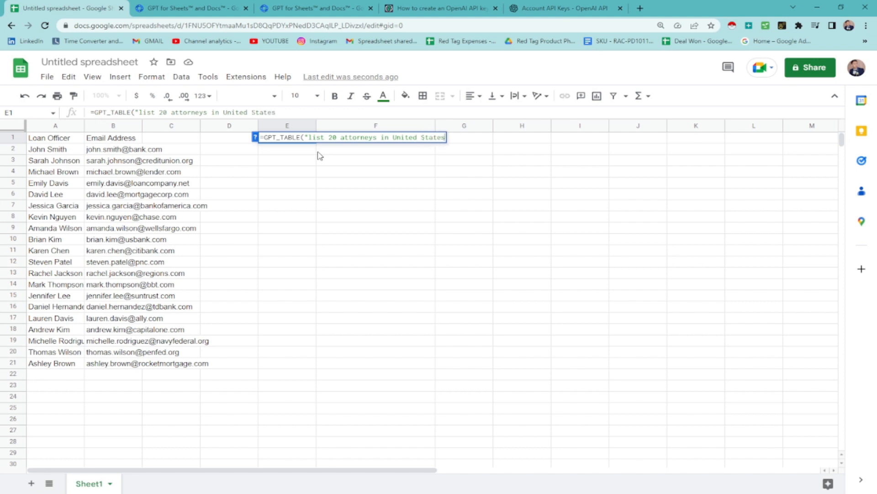
type(" wi")
type("th thei")
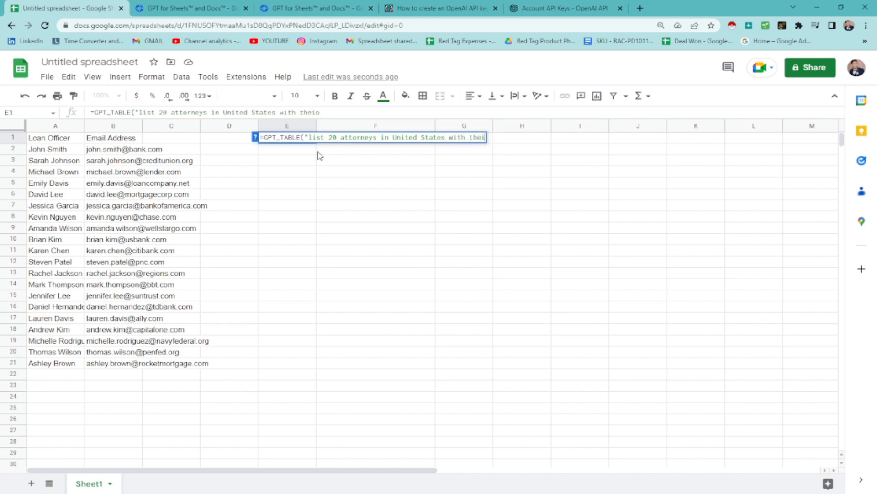
type("r email ad")
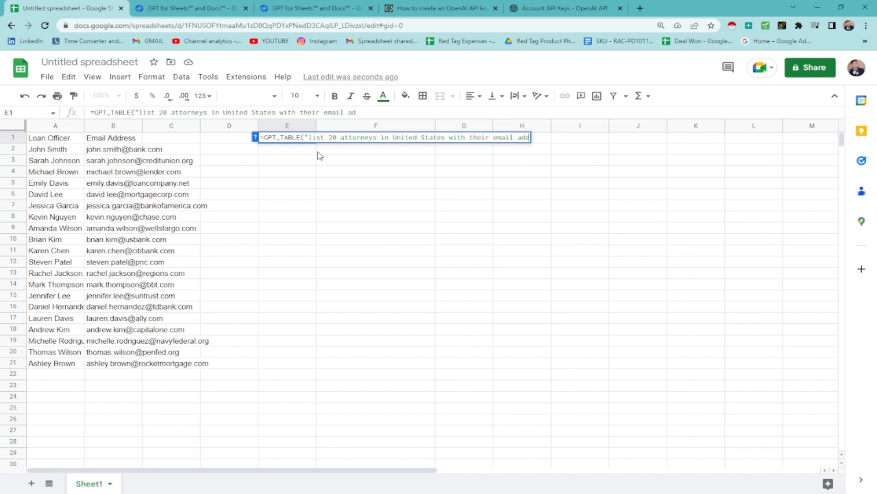
type("dress\"")
type(")")
- Commit the GPT_TABLE formula in E1 to generate 20 attorney names with email addresses
key("Return")
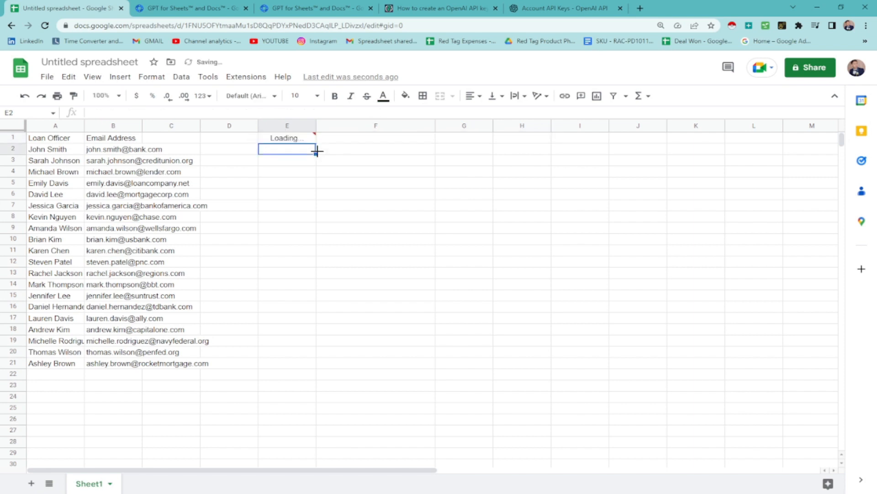